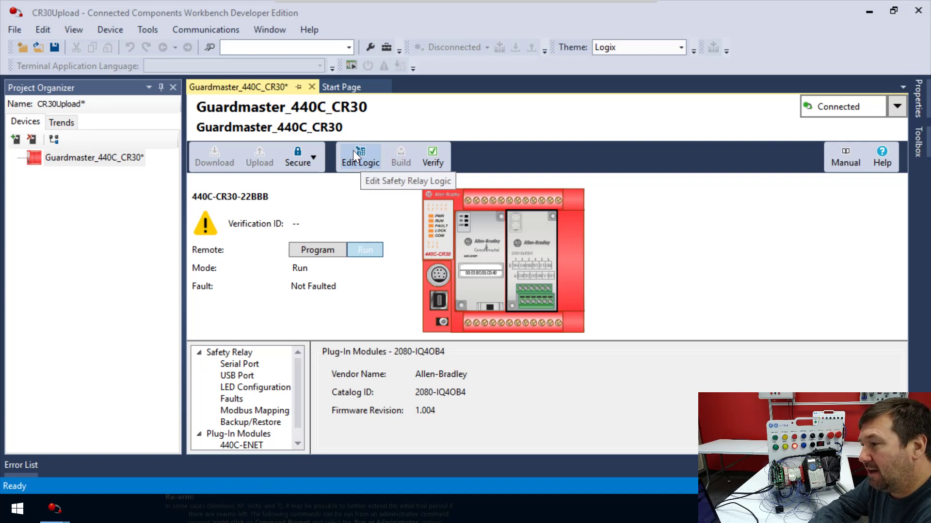
Step: Open the safety relay logic for editing and expand the Advanced Settings of the Emergency_Stop_Panel block (SMF 1)
left_click(353, 151)
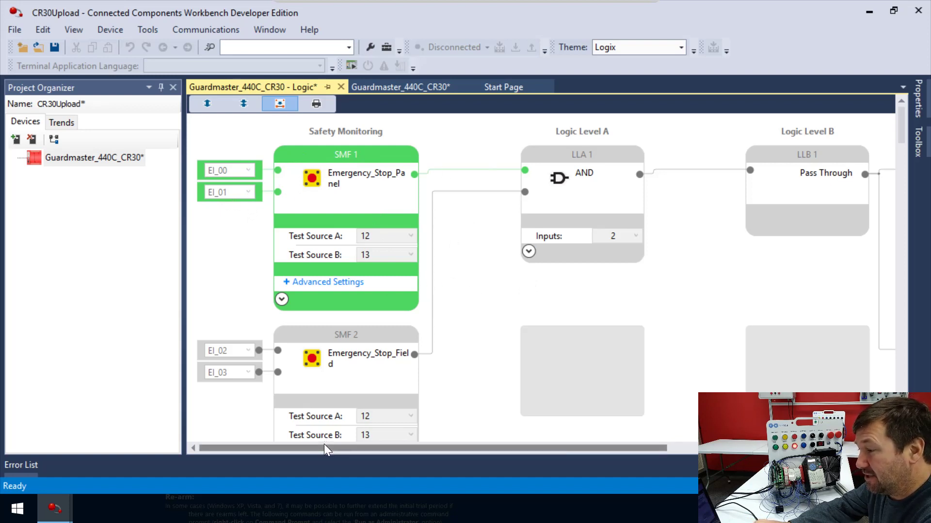
left_click_drag(324, 449, 290, 437)
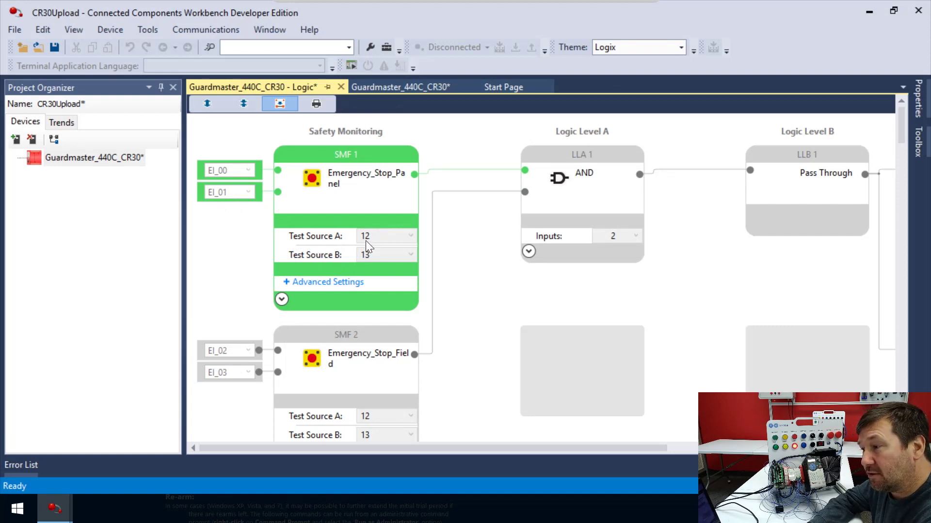
left_click(287, 282)
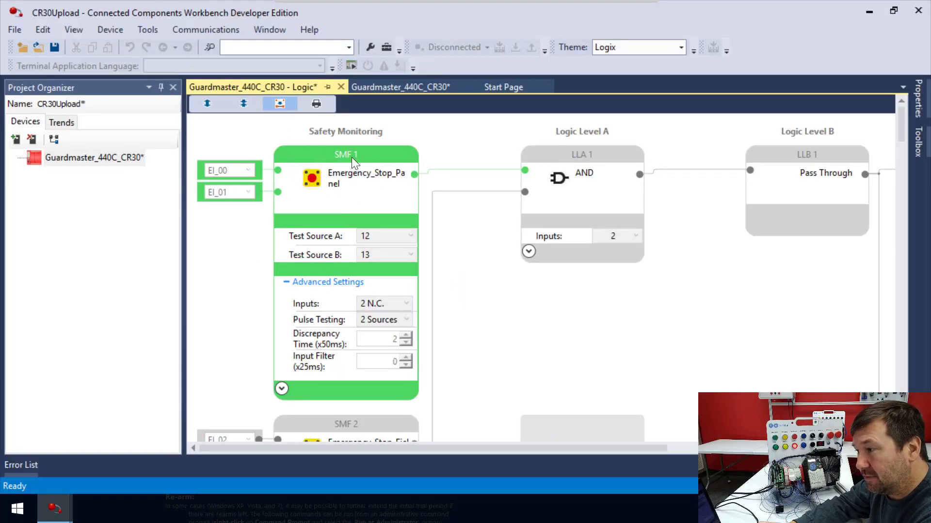
Step: Examine the Emergency_Stop_Panel and Emergency_Stop_Field blocks and trace their AND logic through to the Relays safety output (SOF 1)
scroll(279, 187, "down", 5)
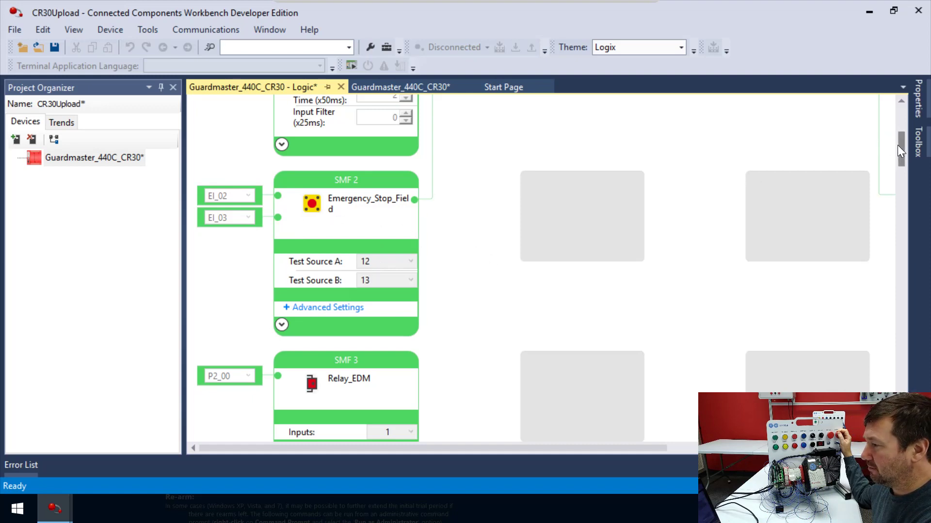
left_click_drag(902, 146, 904, 110)
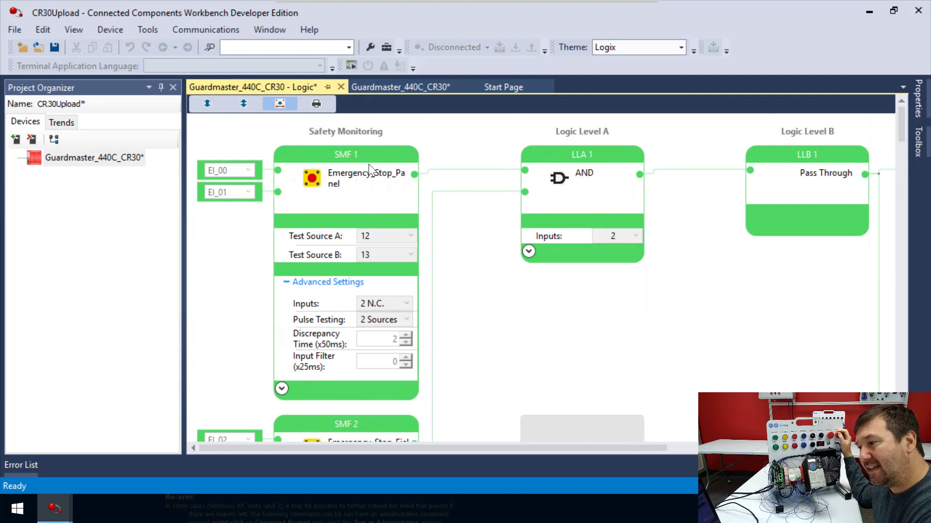
scroll(367, 298, "down", 3)
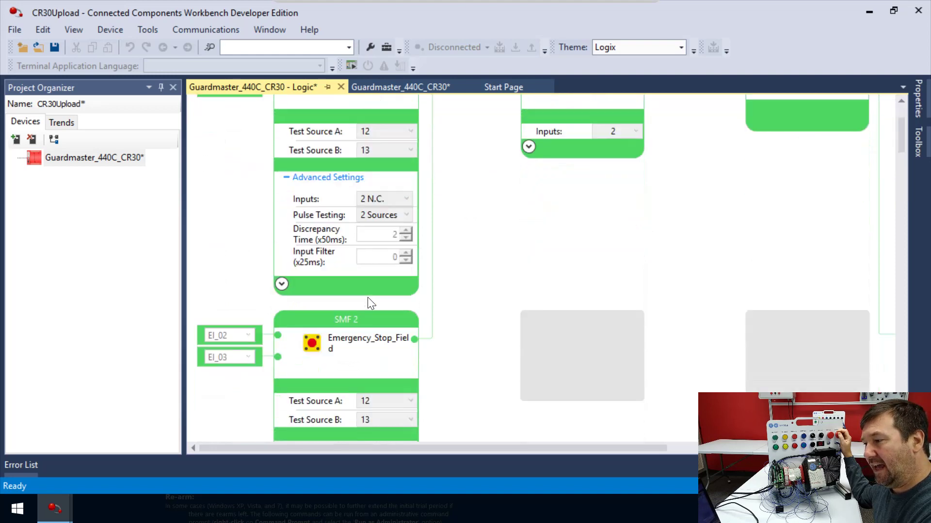
scroll(352, 176, "up", 3)
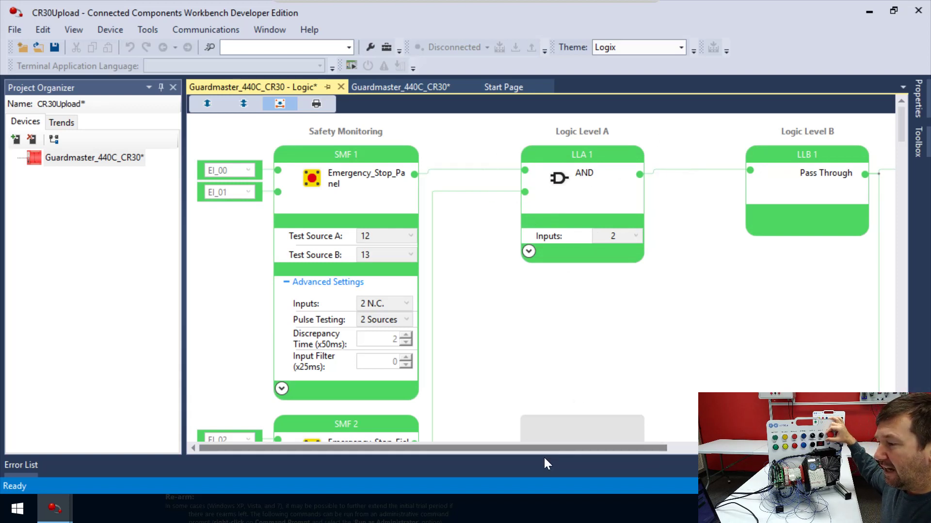
left_click_drag(545, 449, 727, 450)
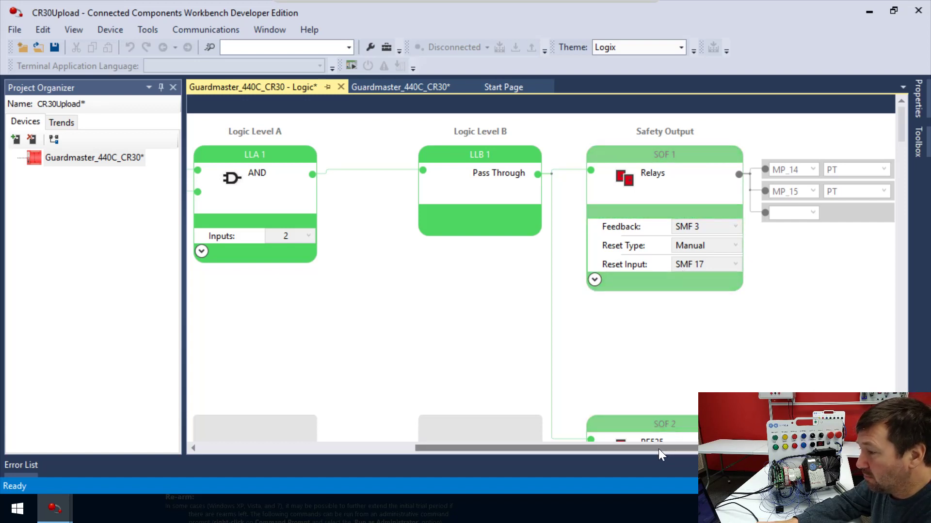
left_click_drag(658, 449, 334, 435)
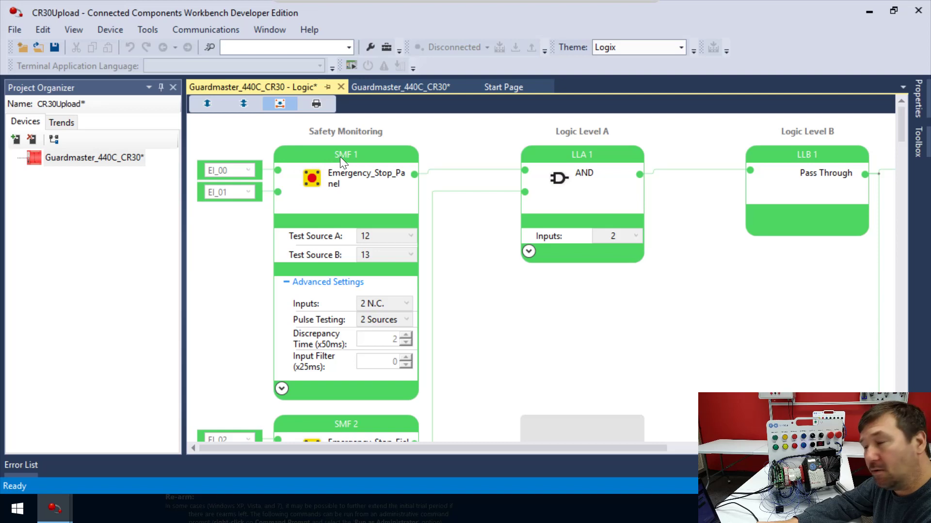
Step: Review the safety monitoring blocks from Relay_EDM and VFD_EDM down to Reset_1 (SMF 17), and the reset settings of the Relays output
left_click_drag(902, 115, 910, 144)
scroll(621, 199, "down", 1)
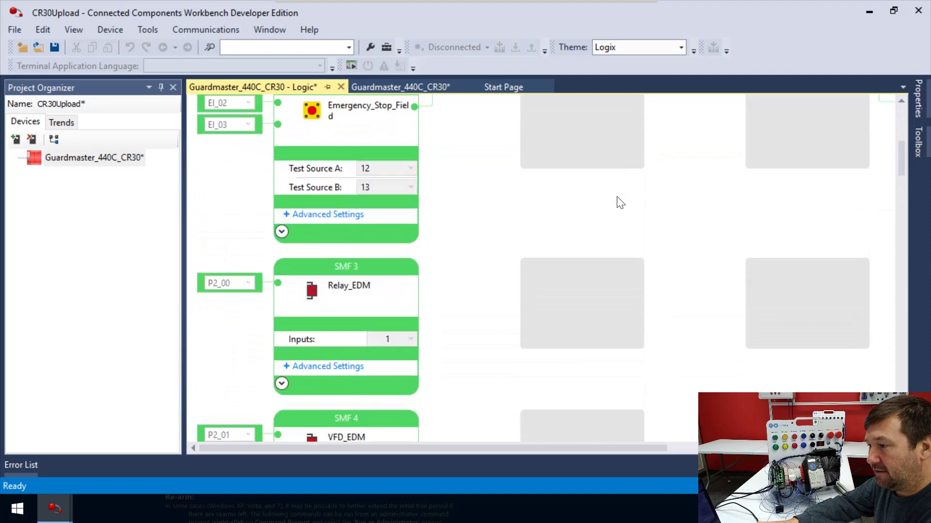
scroll(620, 200, "down", 6)
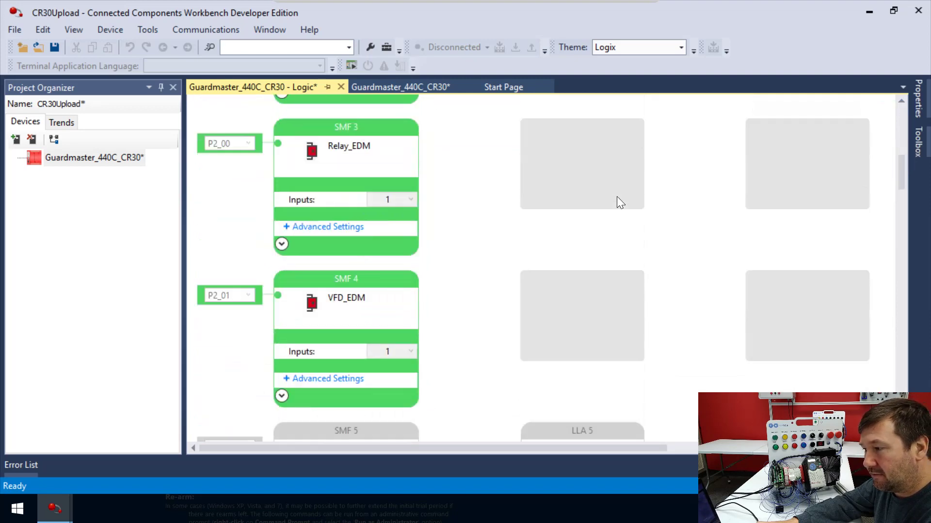
scroll(620, 203, "down", 5)
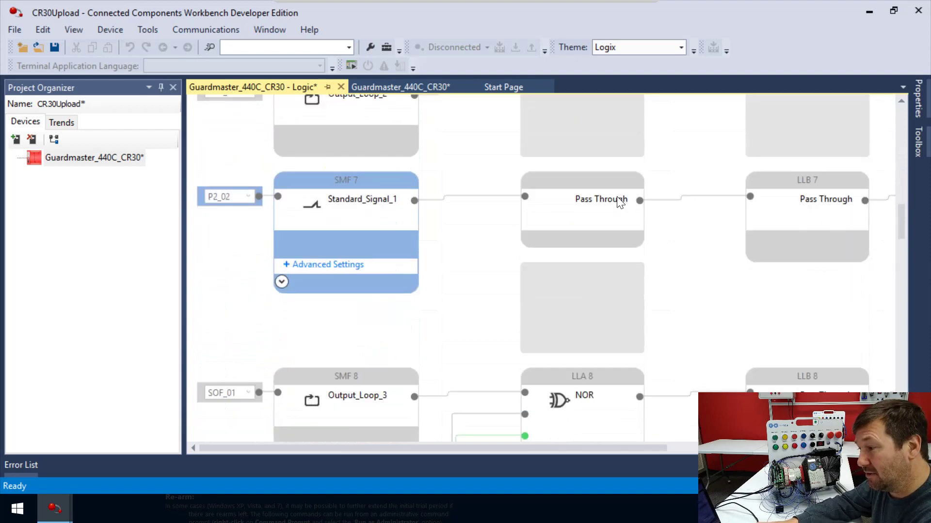
scroll(620, 201, "down", 12)
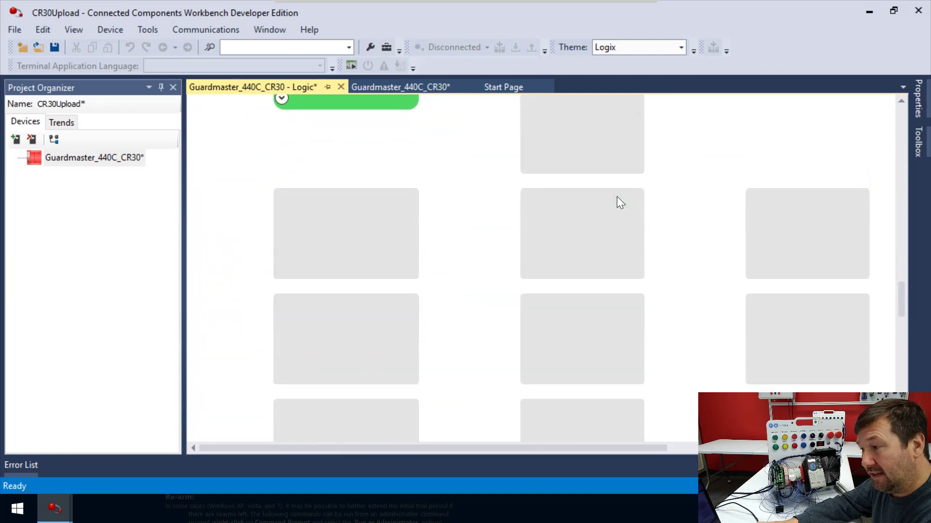
scroll(616, 197, "down", 1)
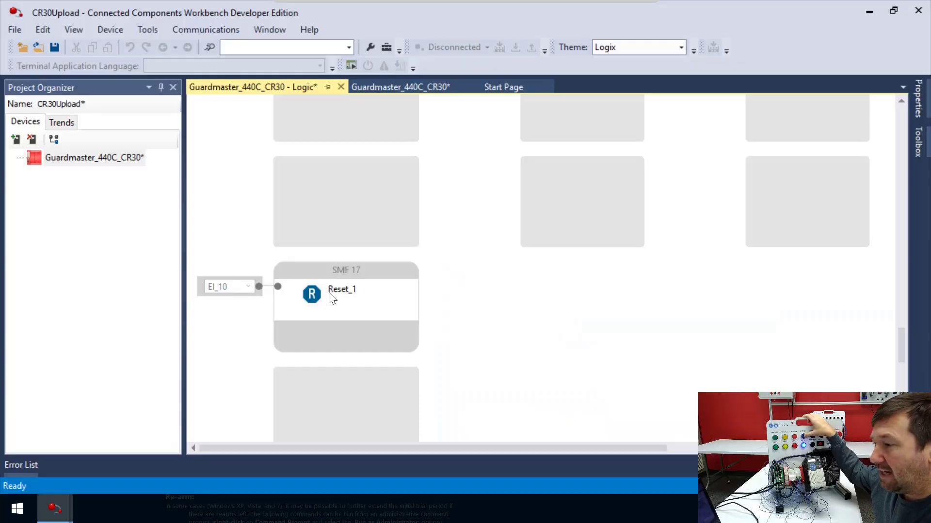
scroll(329, 292, "up", 20)
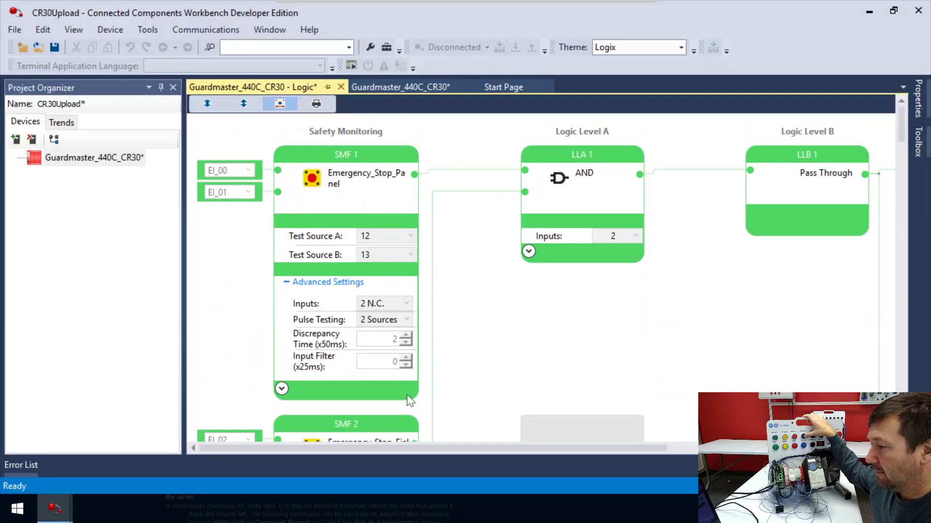
left_click_drag(468, 448, 685, 448)
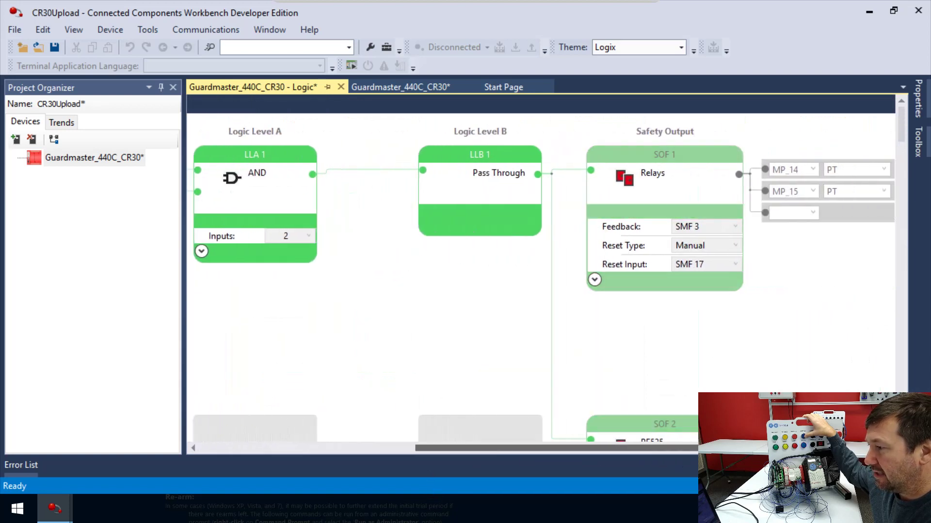
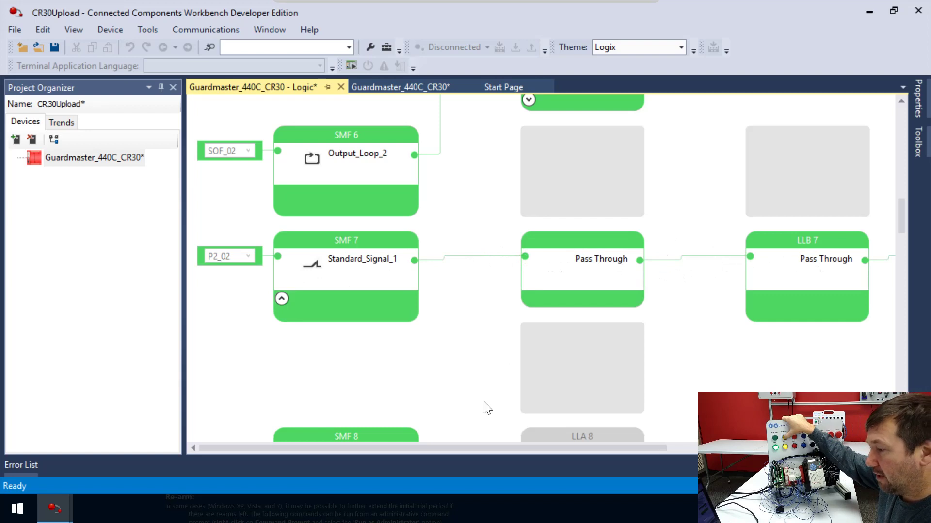
Step: Examine the Status_Out_Yellow_Light (SOF 7) and Status_Out_2 (SOF 8) outputs and the NOR logic feeding SOF 8
left_click_drag(402, 449, 679, 444)
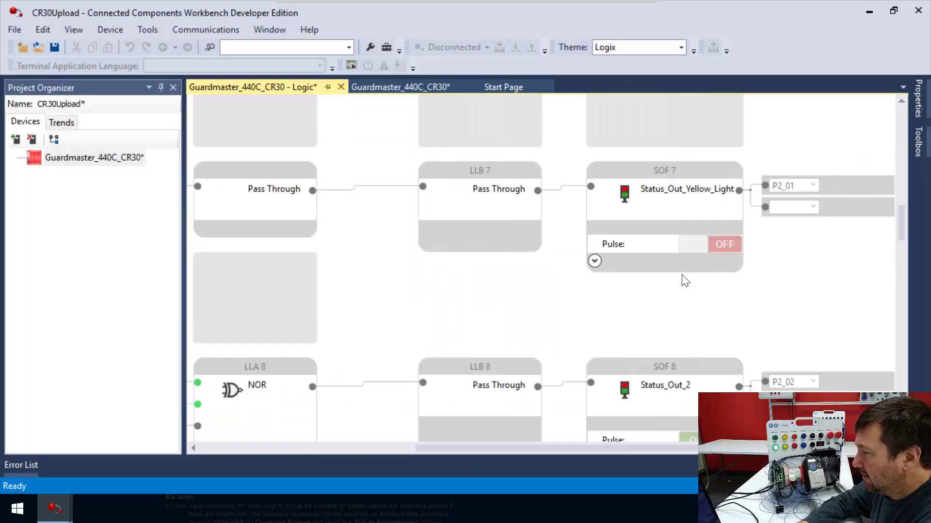
scroll(683, 280, "down", 3)
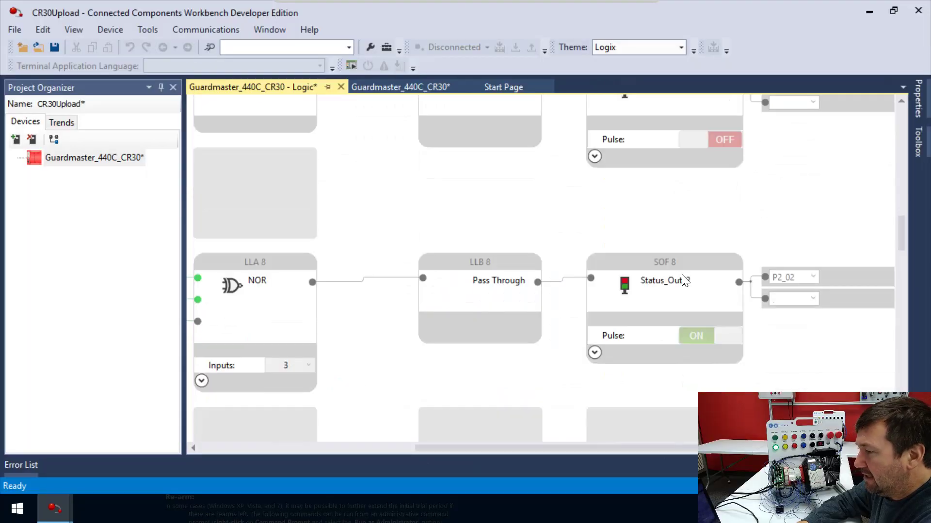
left_click_drag(663, 447, 380, 401)
scroll(338, 226, "down", 2)
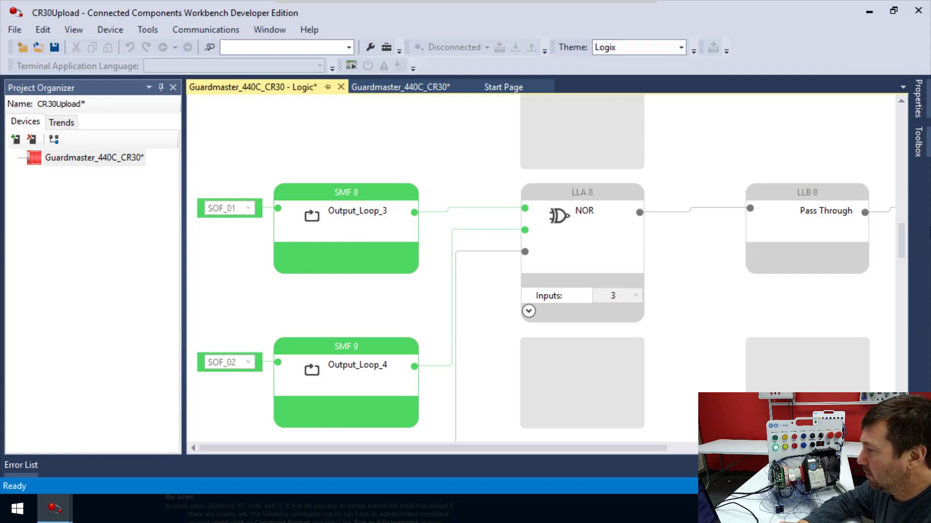
Step: Compare the output loops feeding the AND gate LLA 5 with those feeding the NOR gate LLA 8, and check the Relays output (SOF 1)
left_click_drag(904, 238, 902, 188)
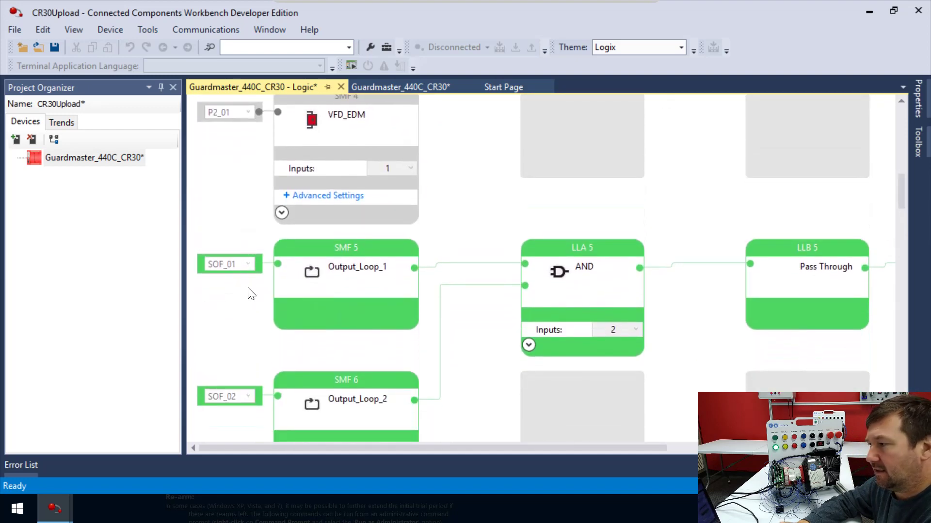
left_click_drag(902, 187, 900, 238)
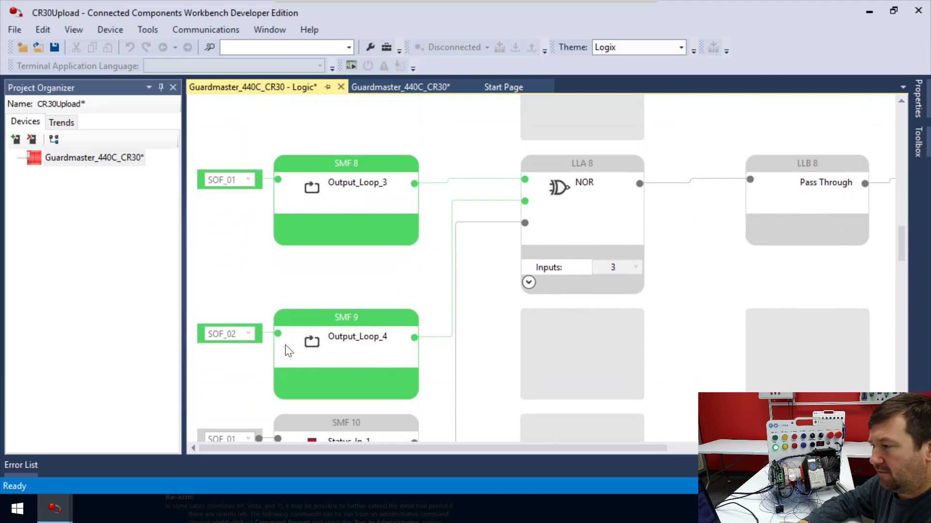
mouse_move(902, 249)
left_mouse_down()
mouse_move(904, 203)
mouse_move(902, 260)
left_mouse_up()
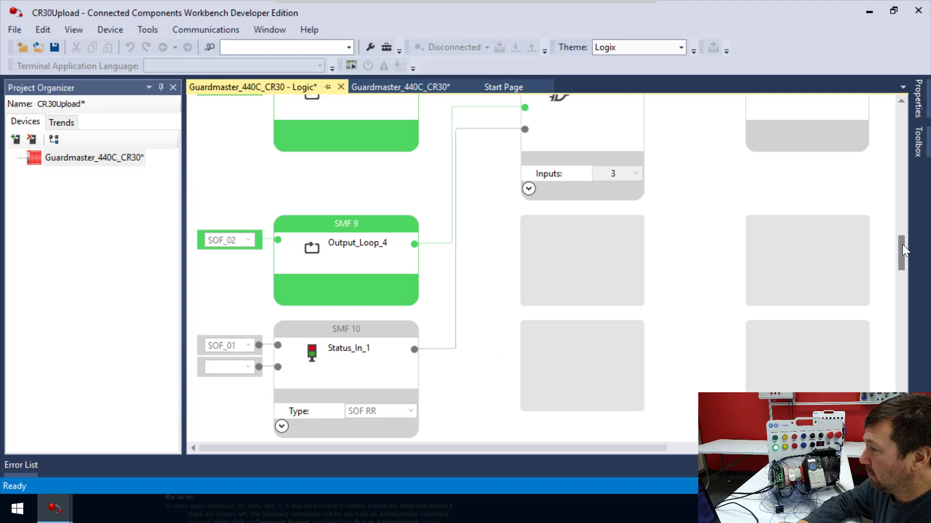
left_click_drag(902, 245, 925, 83)
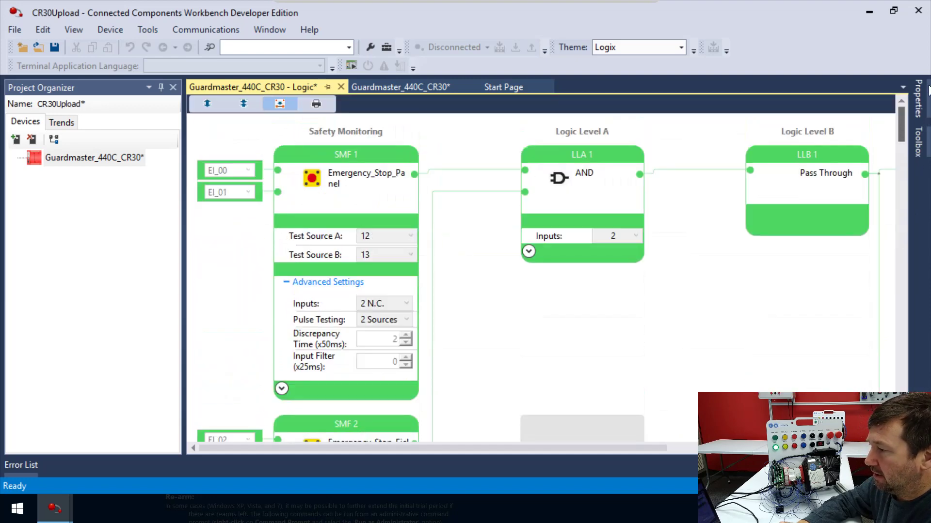
left_click_drag(467, 449, 683, 449)
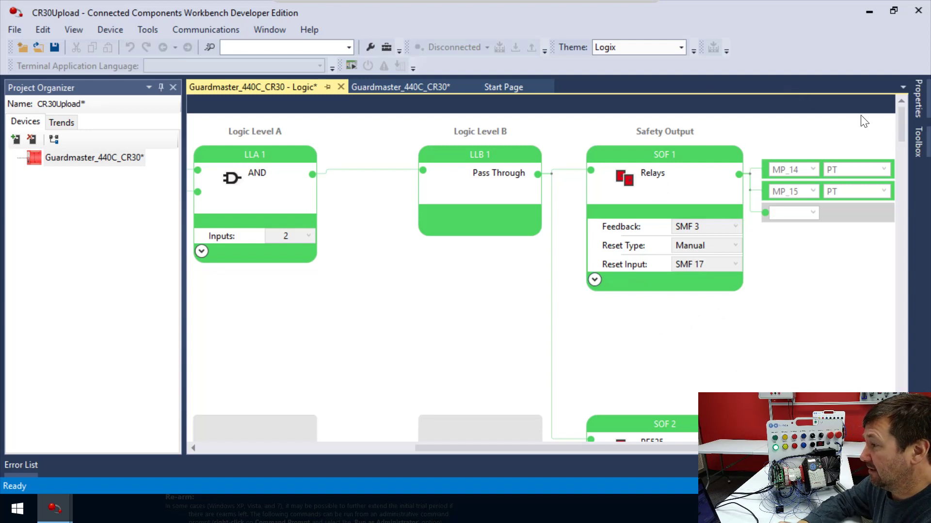
Step: Examine the three inputs of the NOR gate LLA 8, including the source and type of the Status_In_1 block (SMF 10)
left_click_drag(904, 124, 914, 285)
scroll(565, 145, "up", 5)
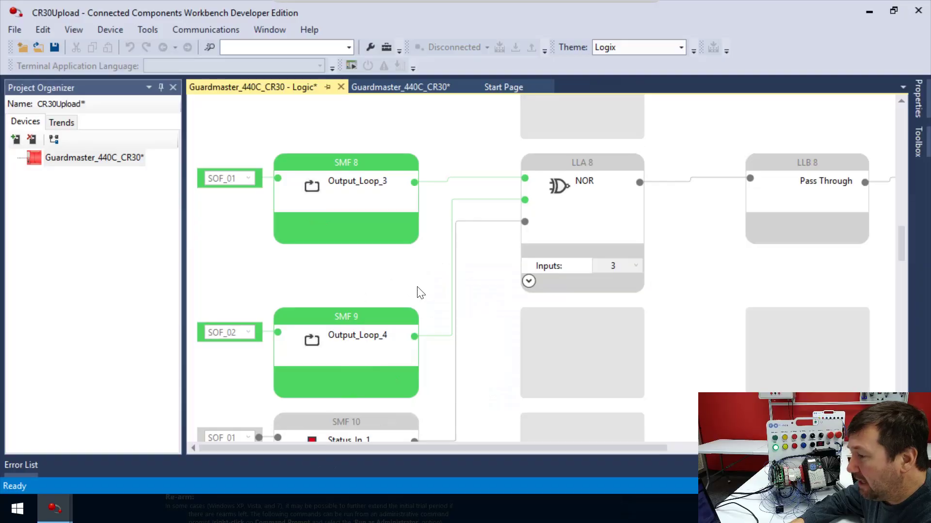
scroll(419, 293, "down", 2)
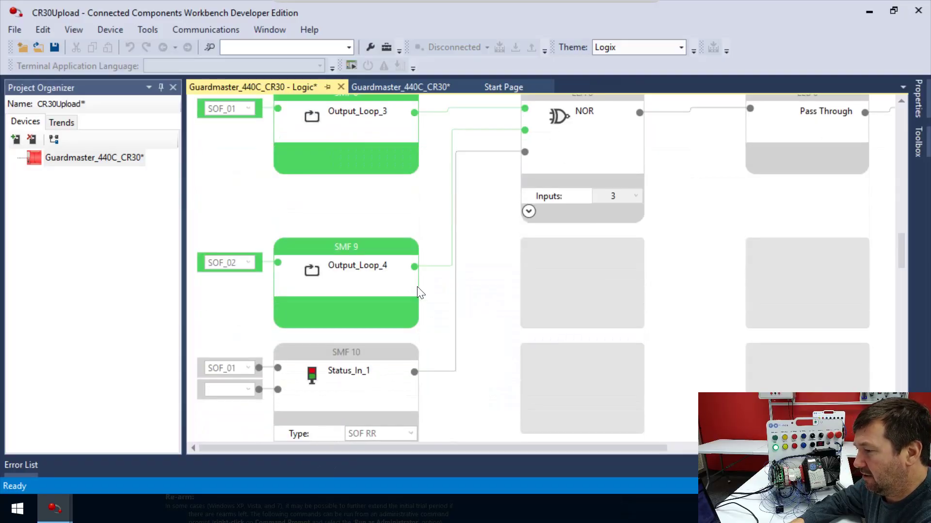
scroll(418, 292, "down", 1)
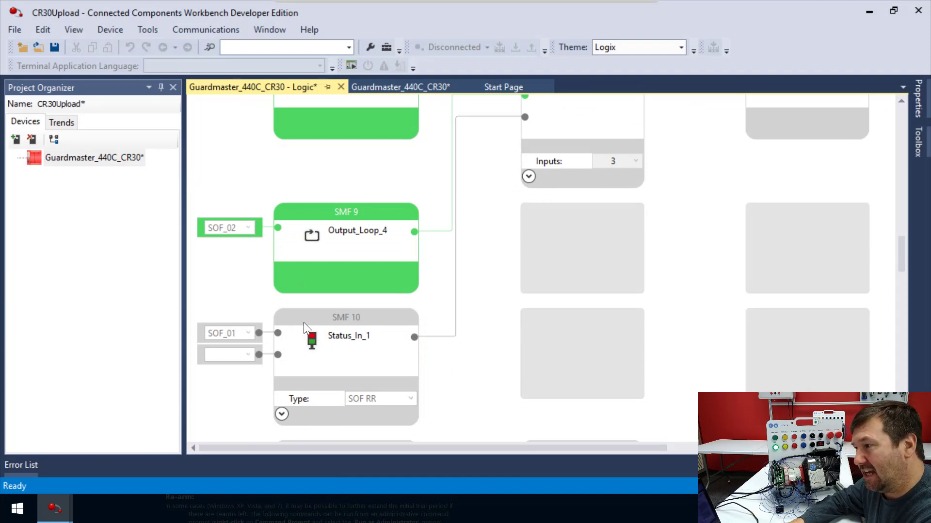
scroll(291, 304, "up", 2)
scroll(290, 302, "up", 1)
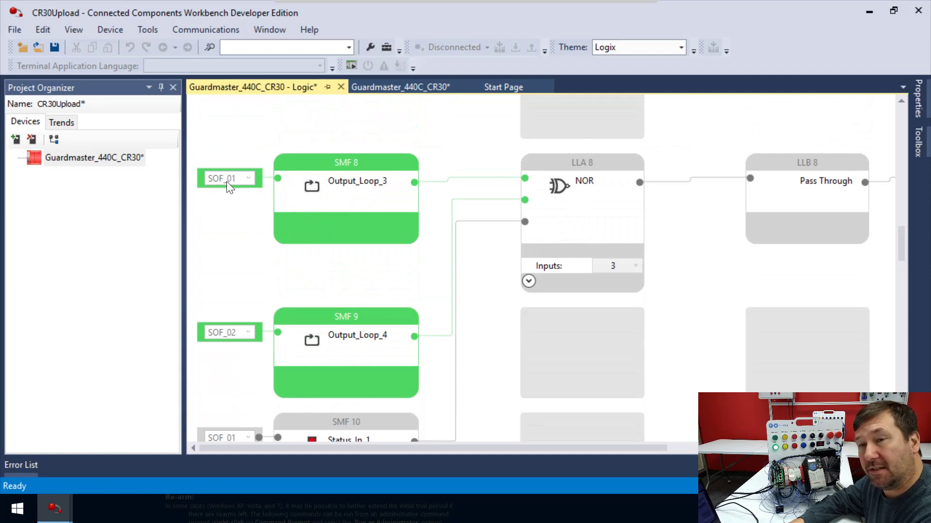
scroll(245, 187, "down", 5)
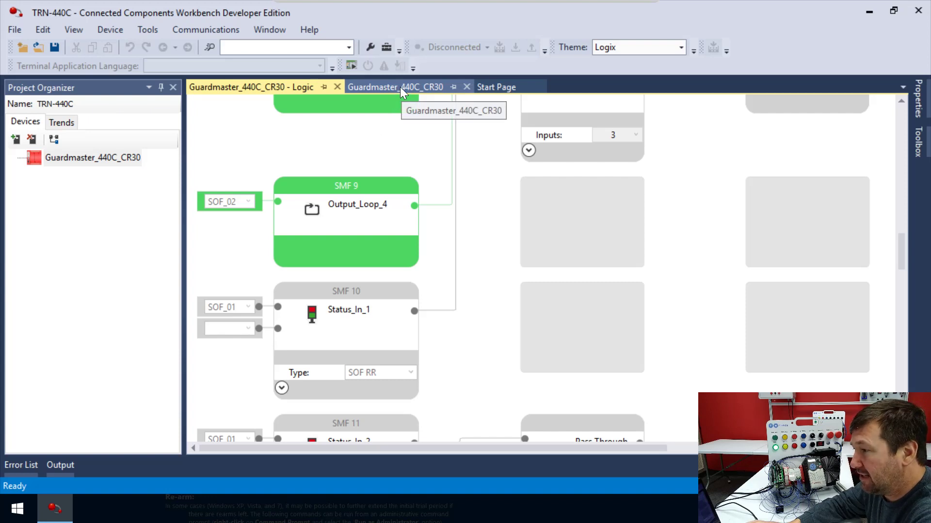
Step: Take the Guardmaster_440C_CR30 safety relay offline from its device page
left_click(401, 89)
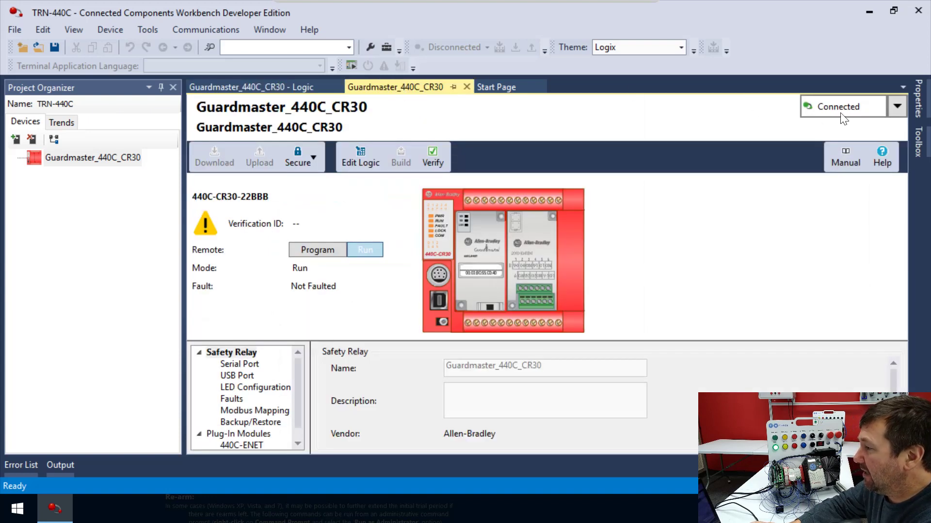
left_click(895, 107)
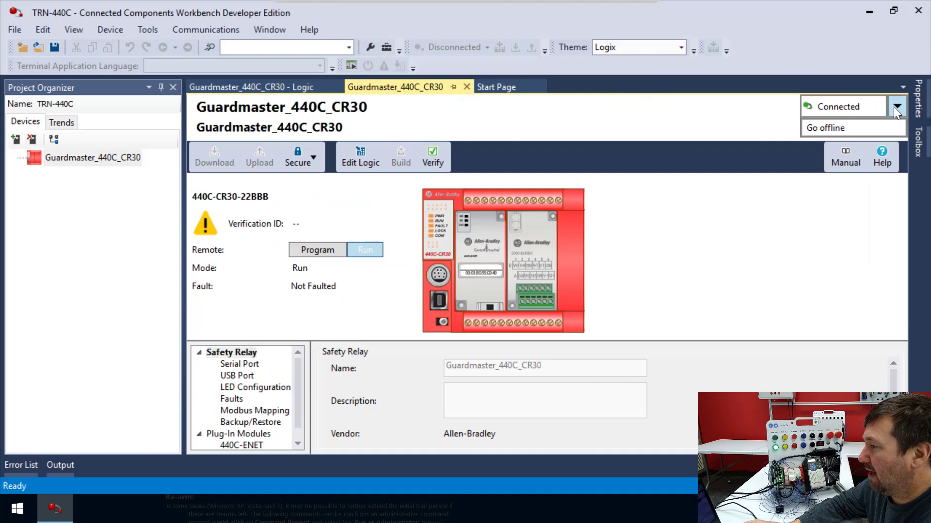
left_click(821, 129)
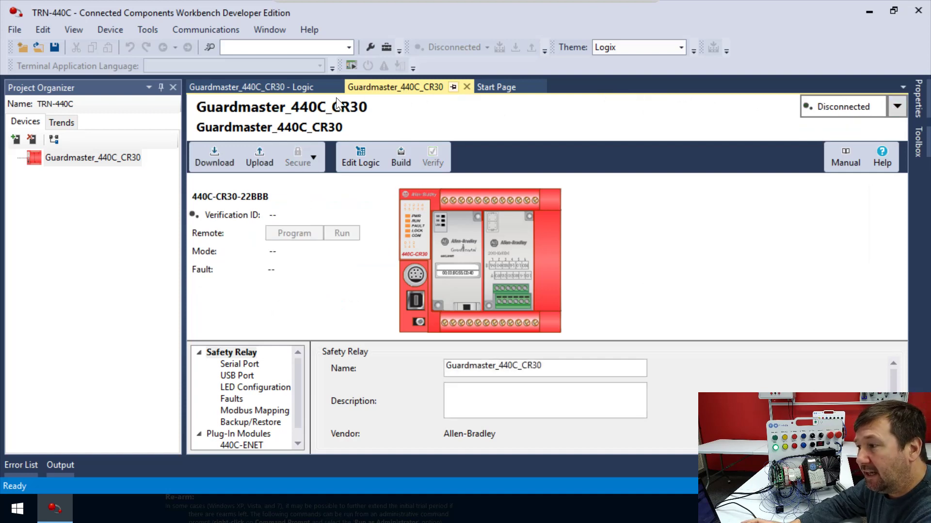
Step: Look up the available type options of the Status_In_1 block (SMF 10) in the offline logic
left_click(266, 86)
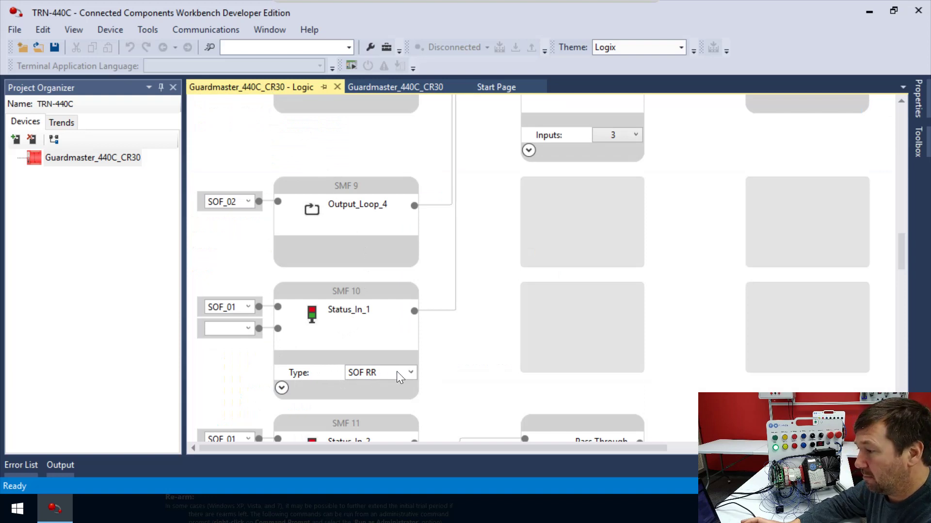
left_click(410, 373)
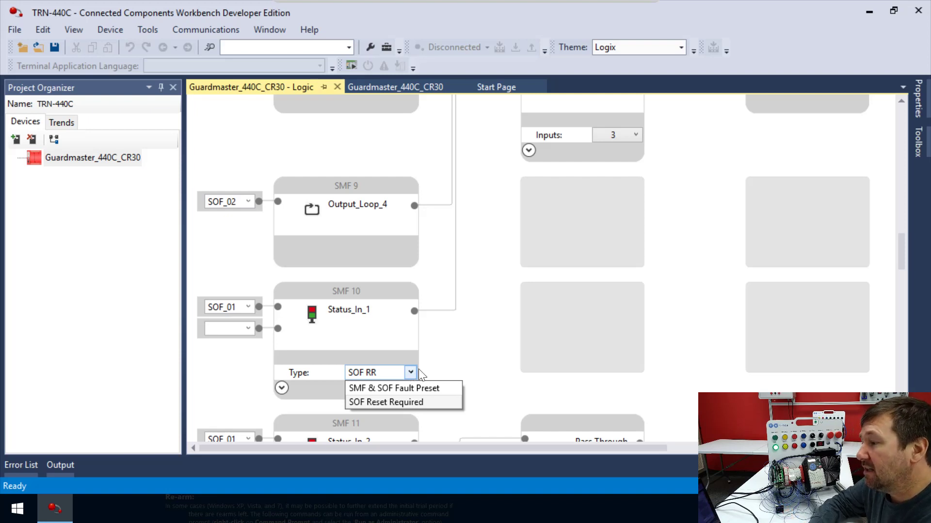
scroll(418, 369, "up", 2)
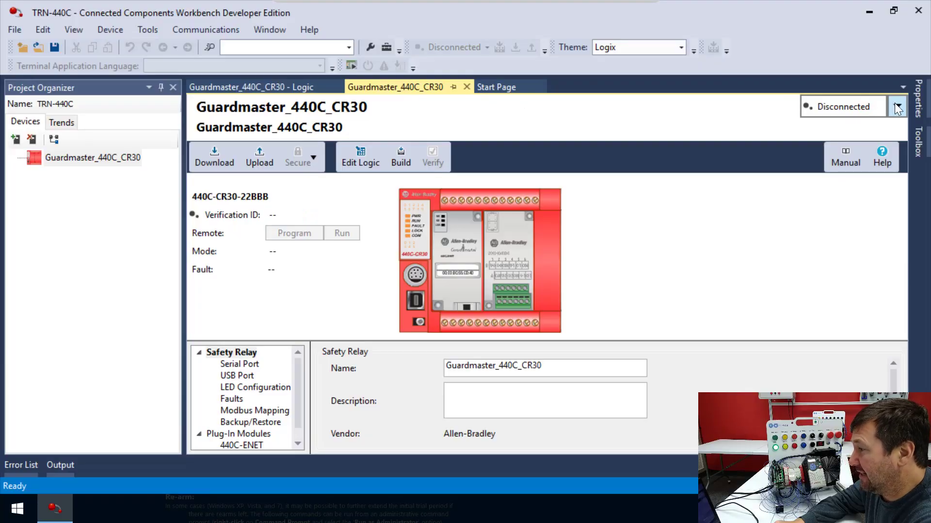
Step: Connect to the Guardmaster CR30 relay at 192.168.1.18 through the AB_ETHIP-1 Ethernet driver
left_click(896, 106)
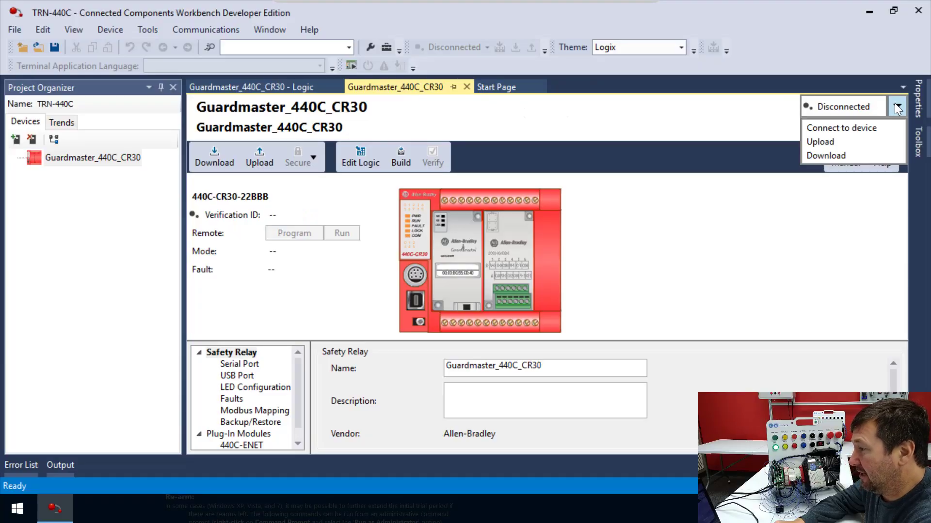
left_click(853, 128)
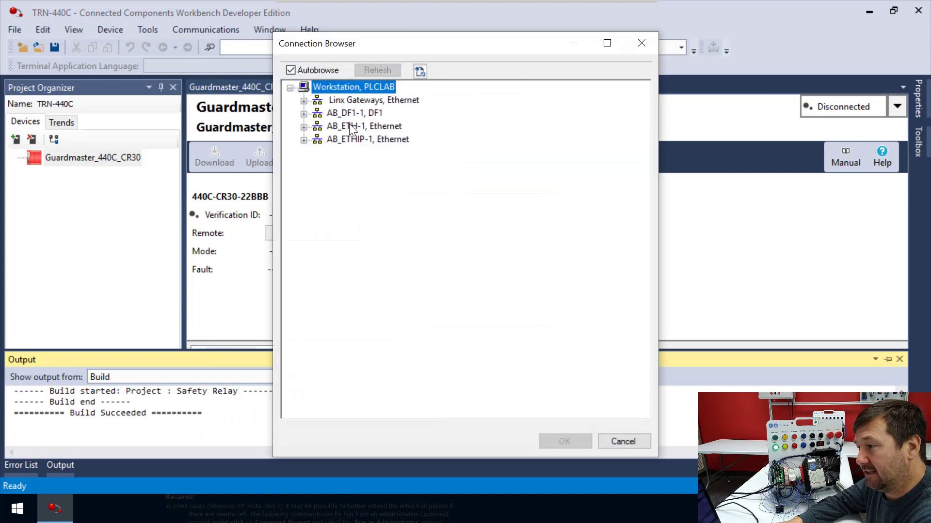
double_click(346, 143)
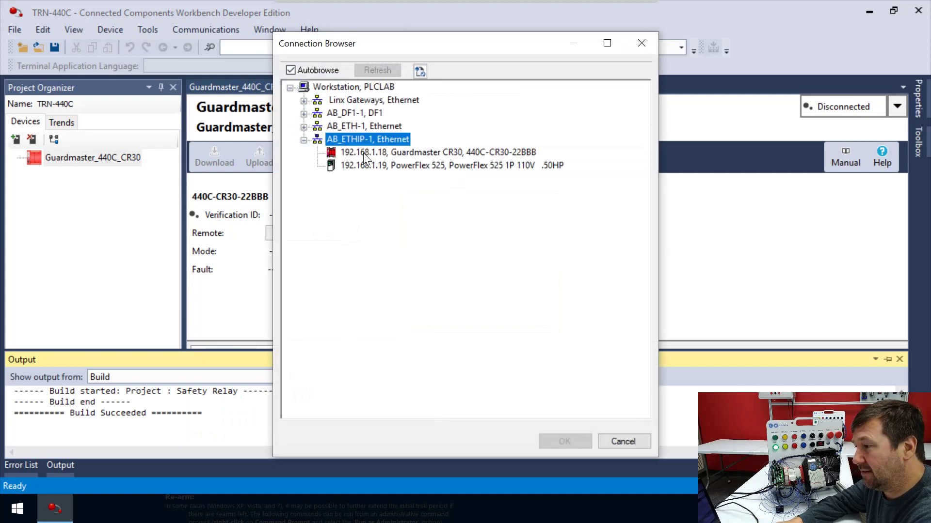
left_click(363, 153)
left_click(558, 437)
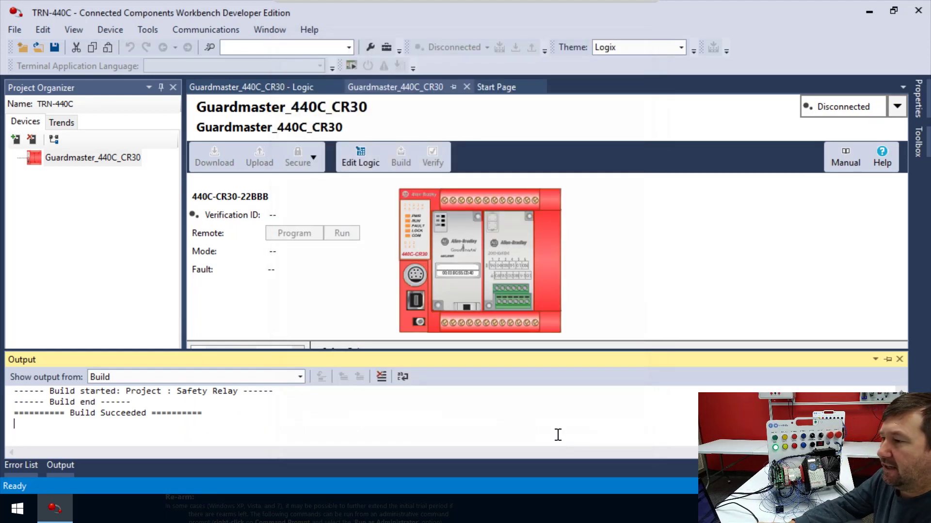
Step: Examine the online logic of the AND gate LLA 5, the NOR gate LLA 8 and the status outputs SOF 7 and SOF 8
left_click(256, 86)
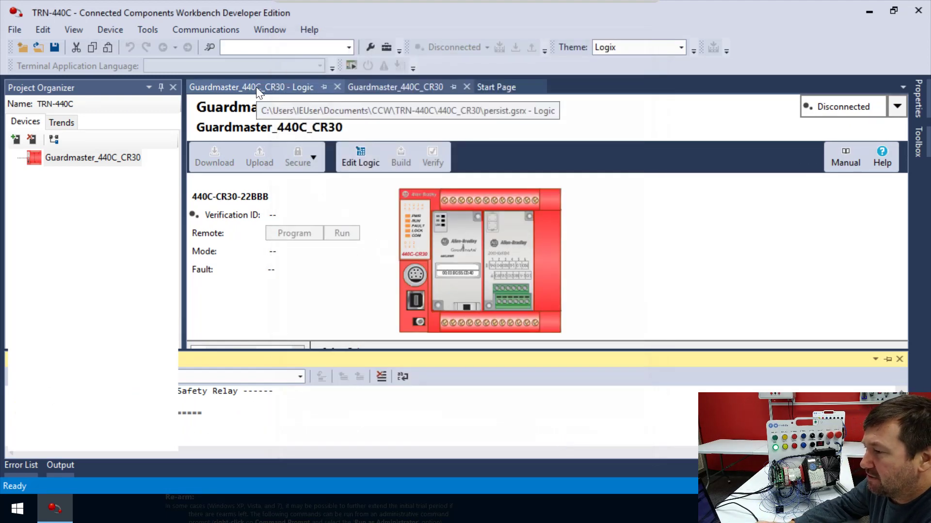
scroll(321, 242, "down", 10)
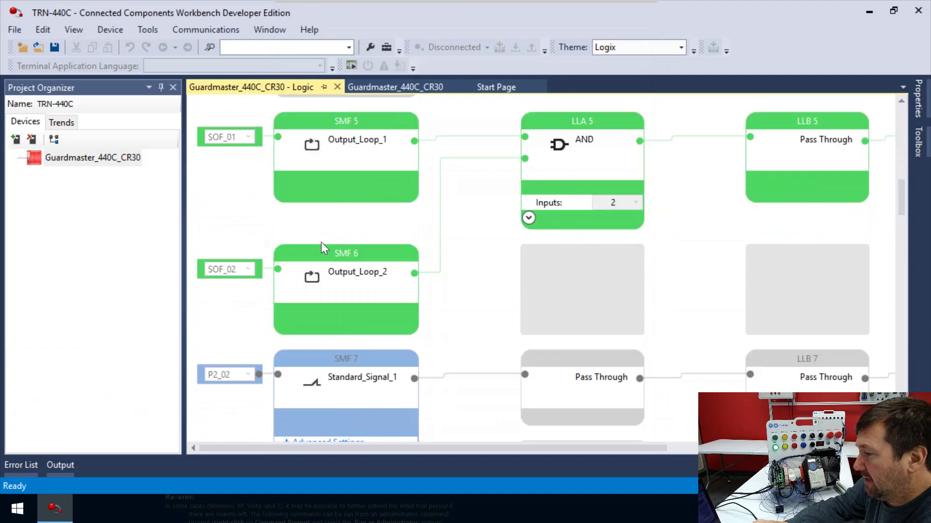
scroll(321, 245, "down", 6)
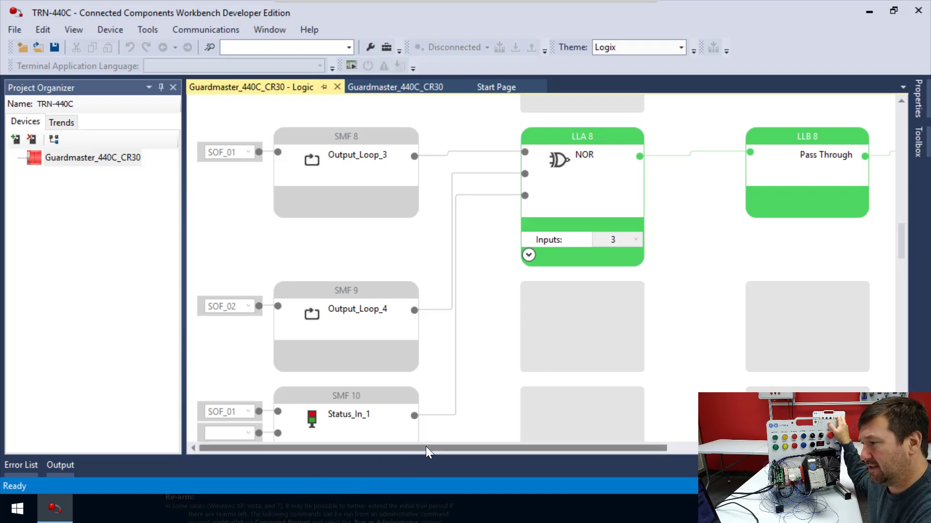
left_click_drag(426, 447, 680, 469)
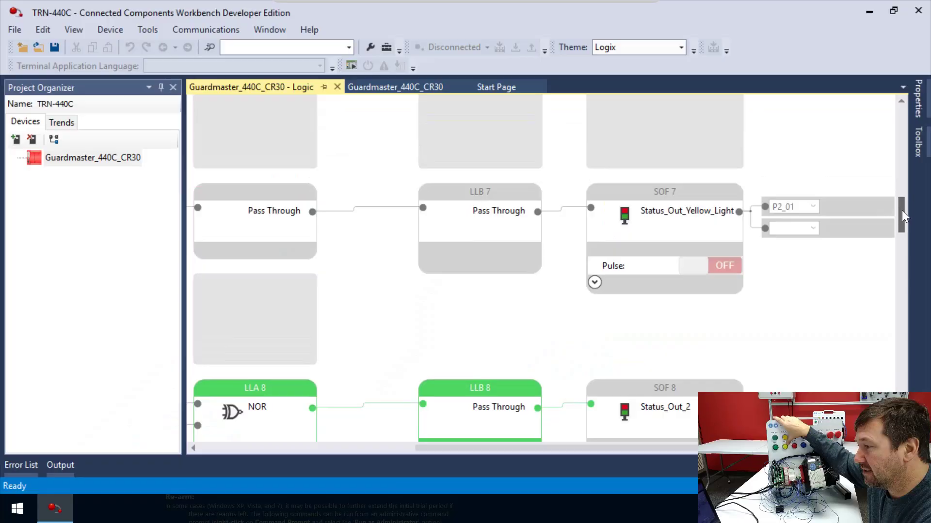
scroll(902, 211, "up", 1)
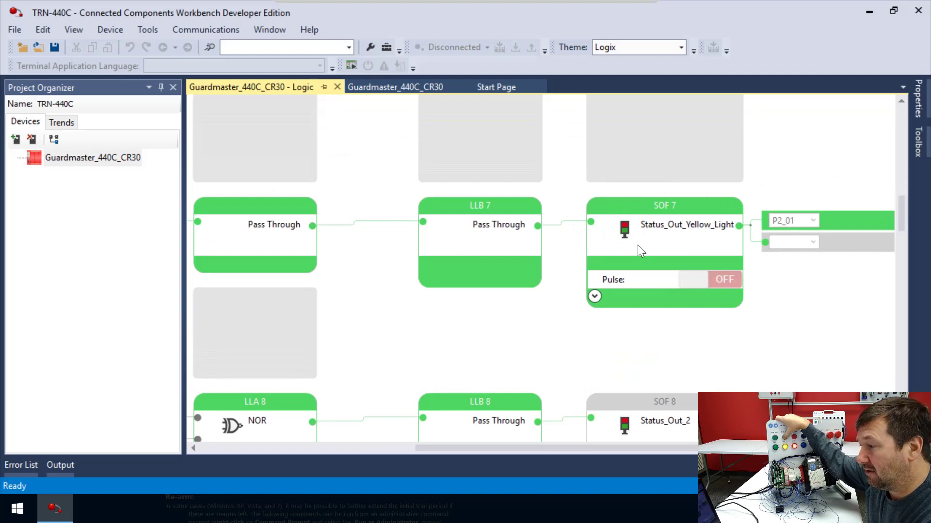
scroll(638, 244, "down", 1)
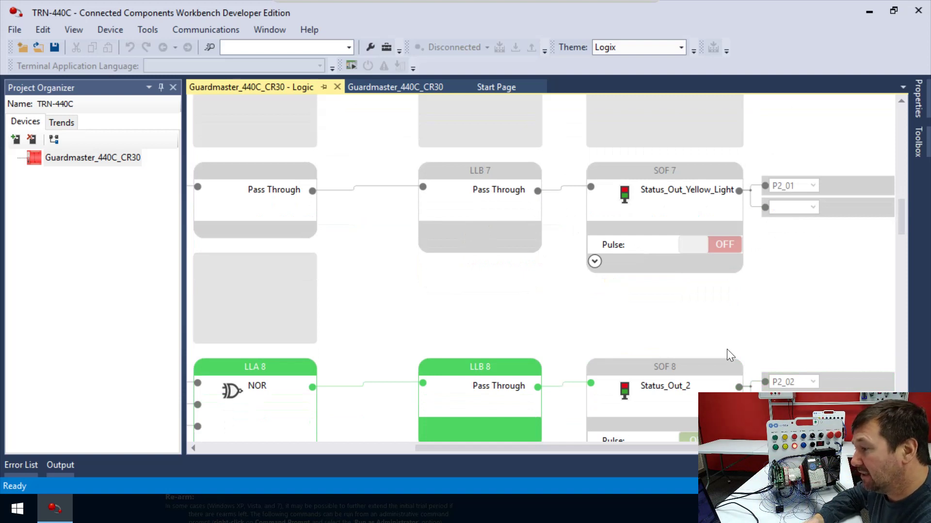
scroll(726, 349, "down", 2)
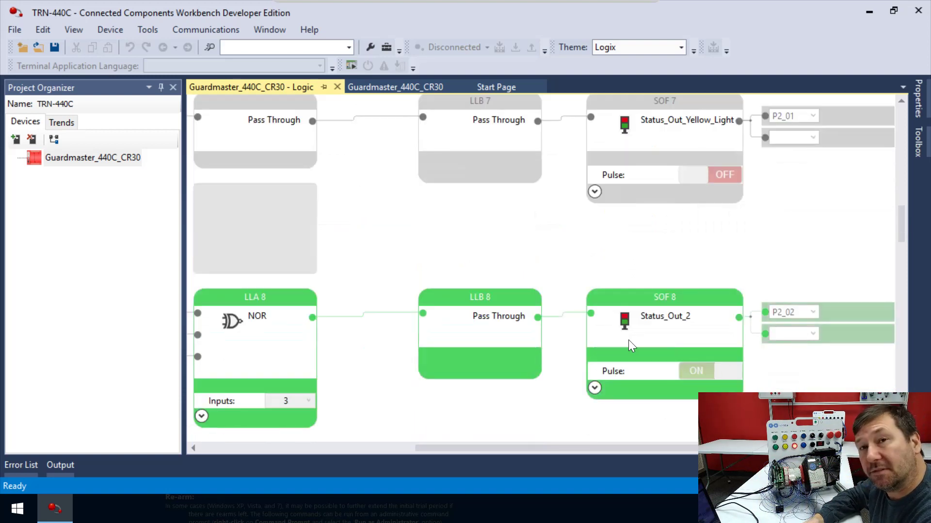
Step: Examine Status_In_1 (SMF 10), then trace Status_In_2 (SMF 11) to Status_Out_1 (SOF 11), comparing it with the Relays output (SOF 1)
left_click_drag(573, 446, 257, 443)
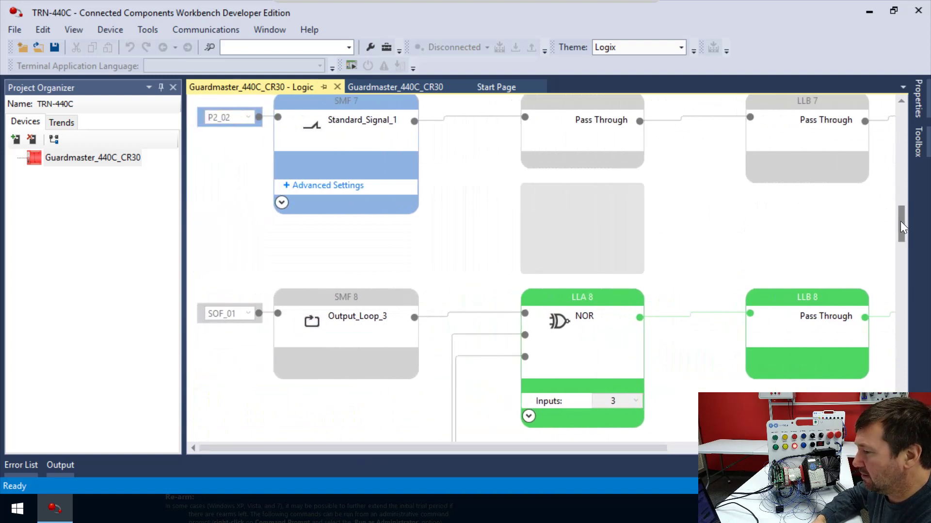
left_click_drag(900, 224, 900, 241)
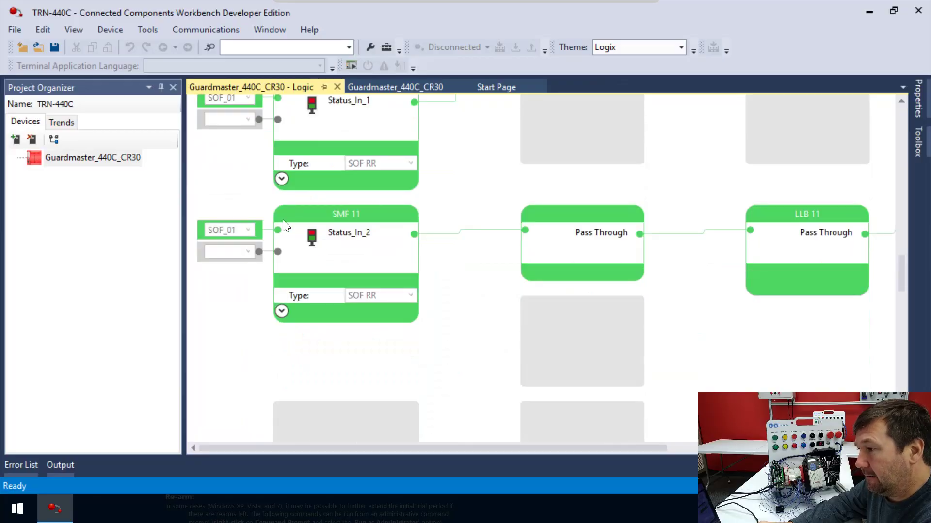
scroll(343, 269, "up", 1)
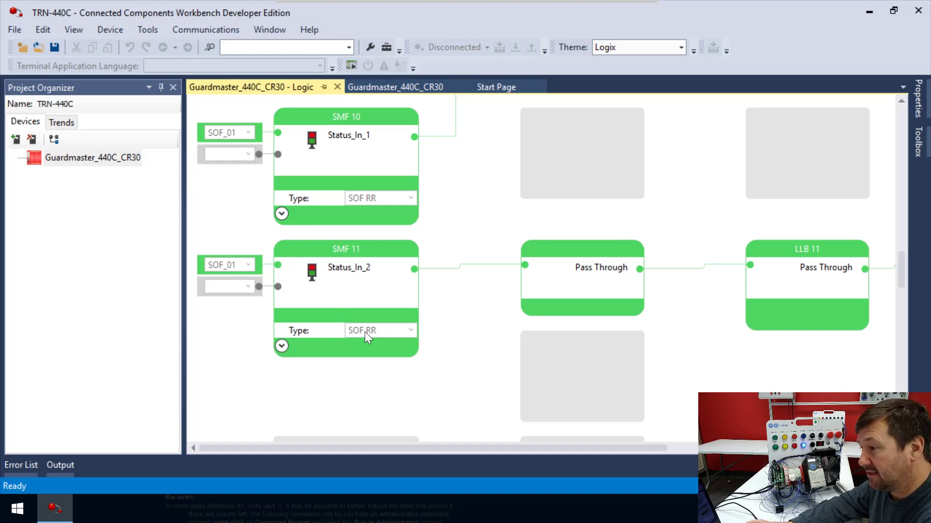
scroll(365, 331, "up", 15)
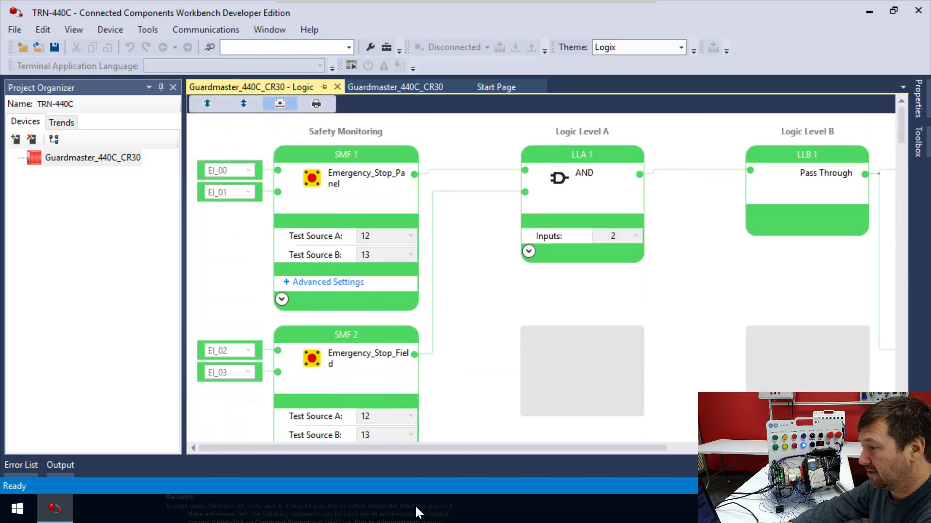
left_click_drag(421, 450, 668, 481)
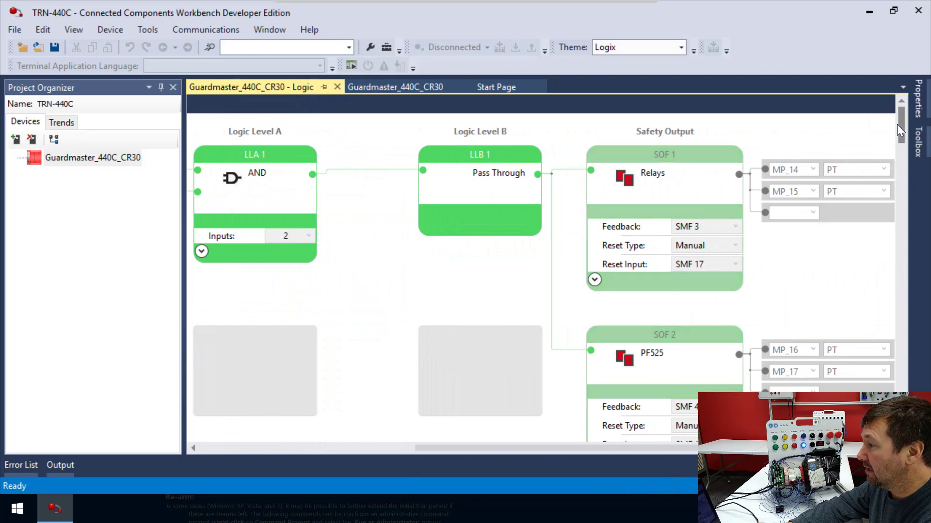
left_click_drag(899, 124, 908, 273)
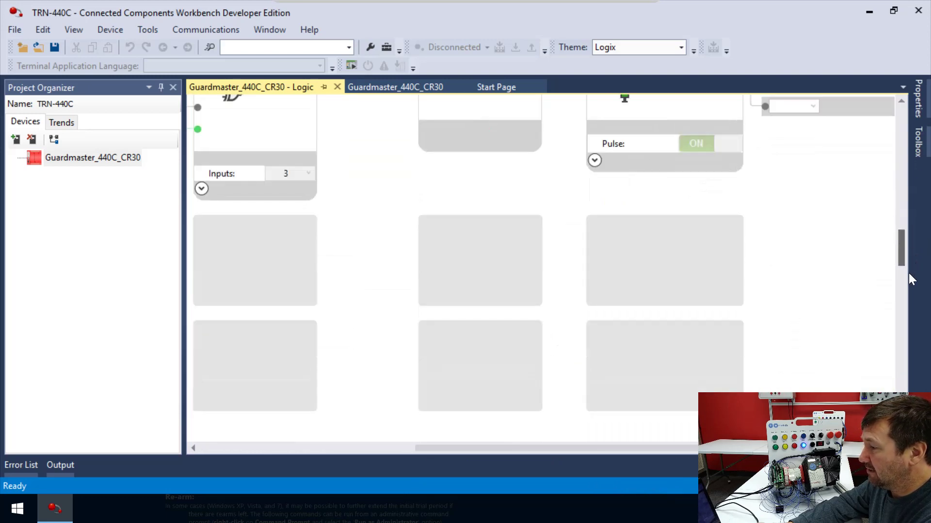
scroll(373, 151, "left", 5)
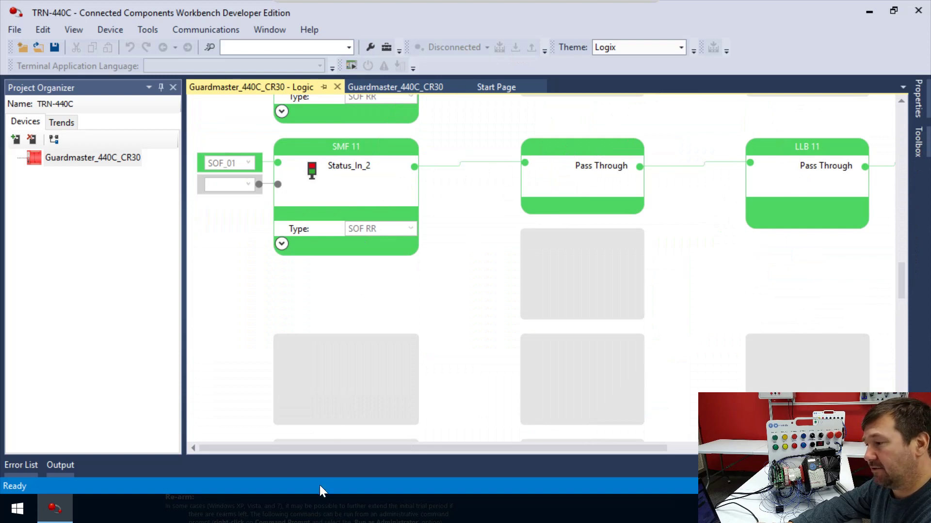
left_click_drag(384, 448, 629, 454)
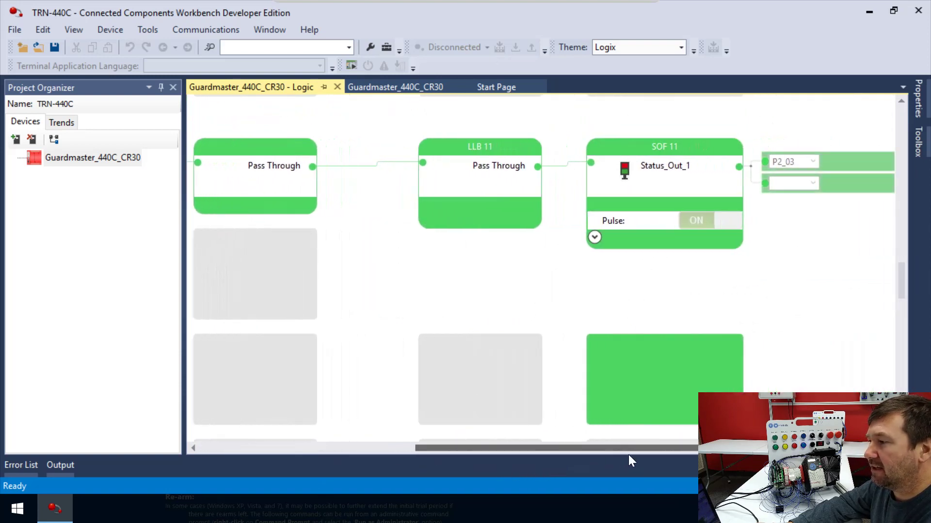